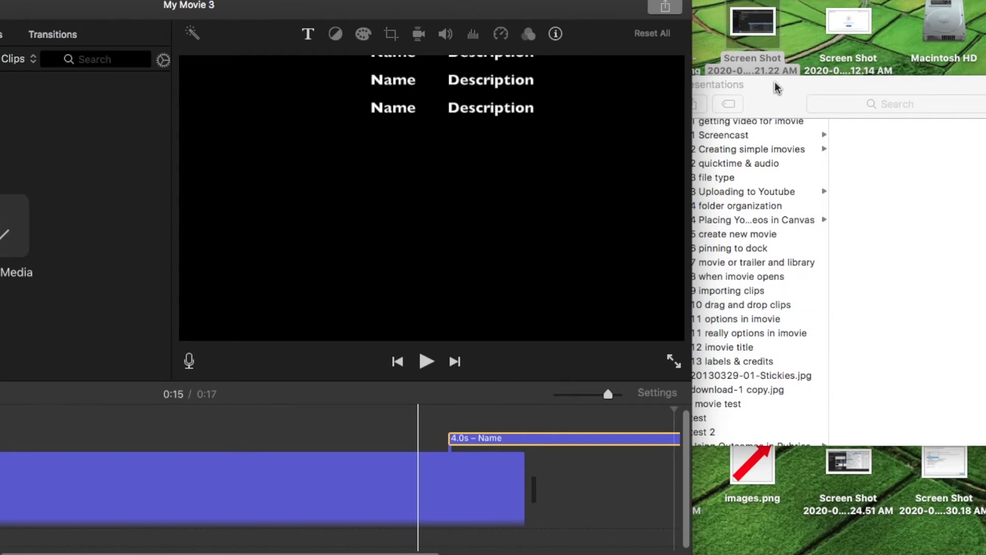
click(775, 99)
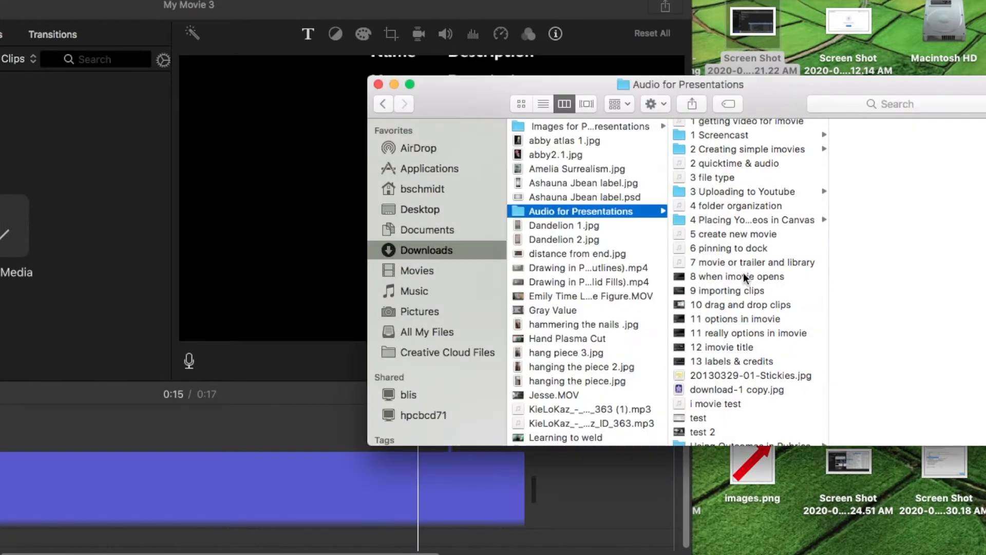
click(751, 361)
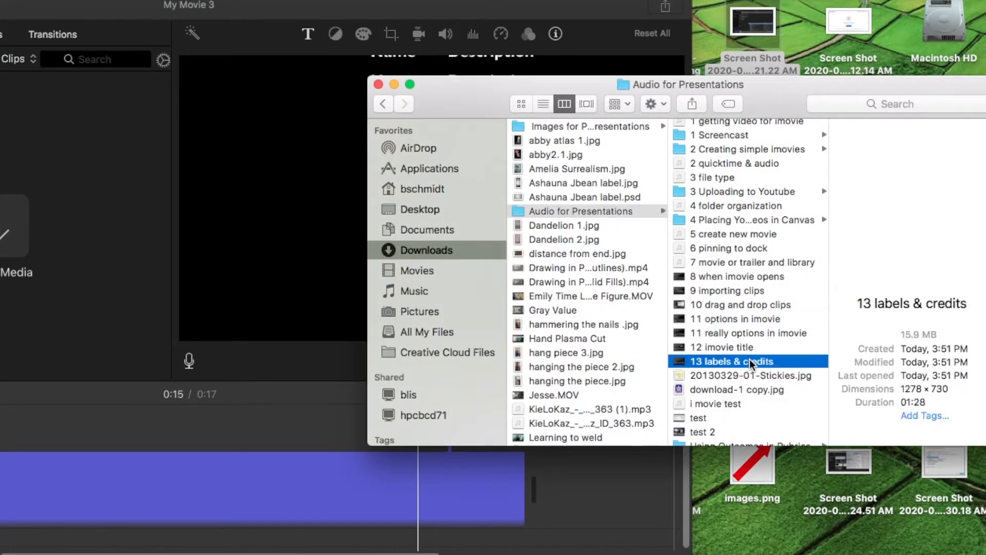
shift+click(750, 389)
drag(751, 381, 81, 189)
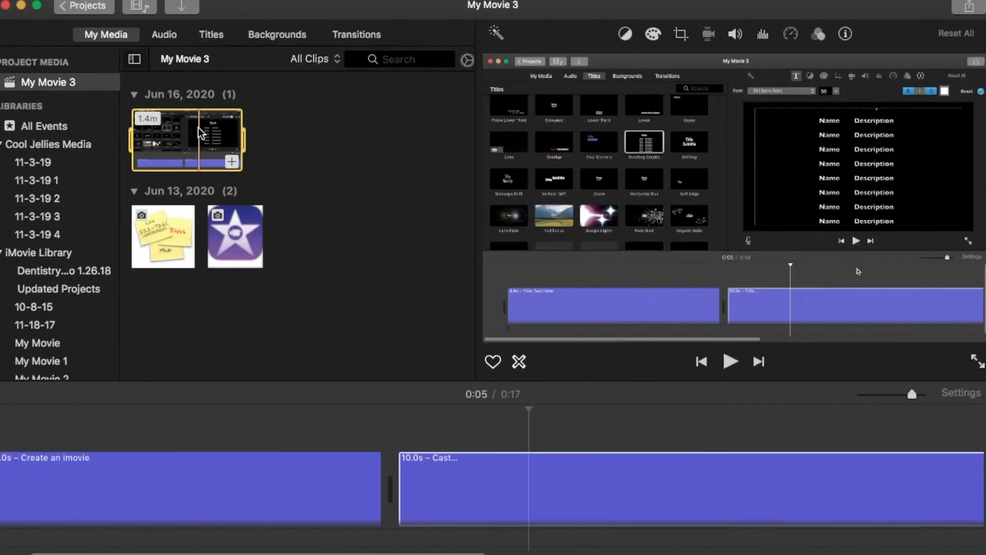
Place the imported labels & credits video in the timeline directly after the opening title and look along the clip.
drag(201, 132, 386, 488)
scroll(388, 488, right, 5)
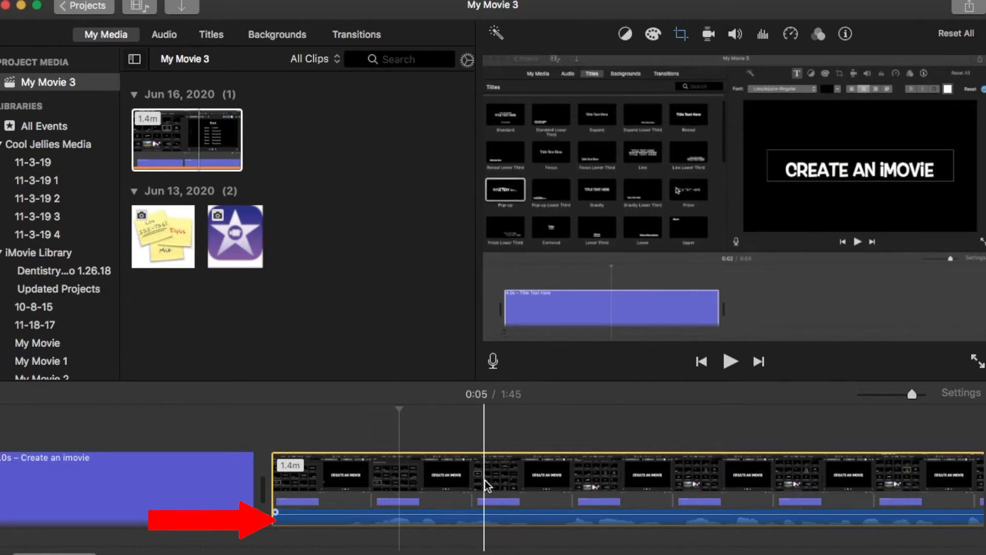
scroll(486, 486, right, 5)
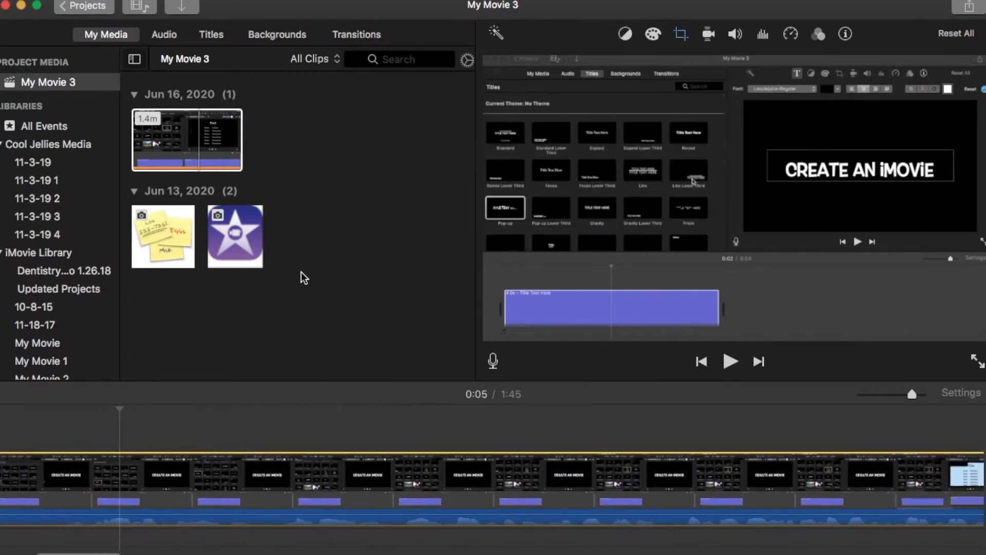
scroll(380, 475, left, 5)
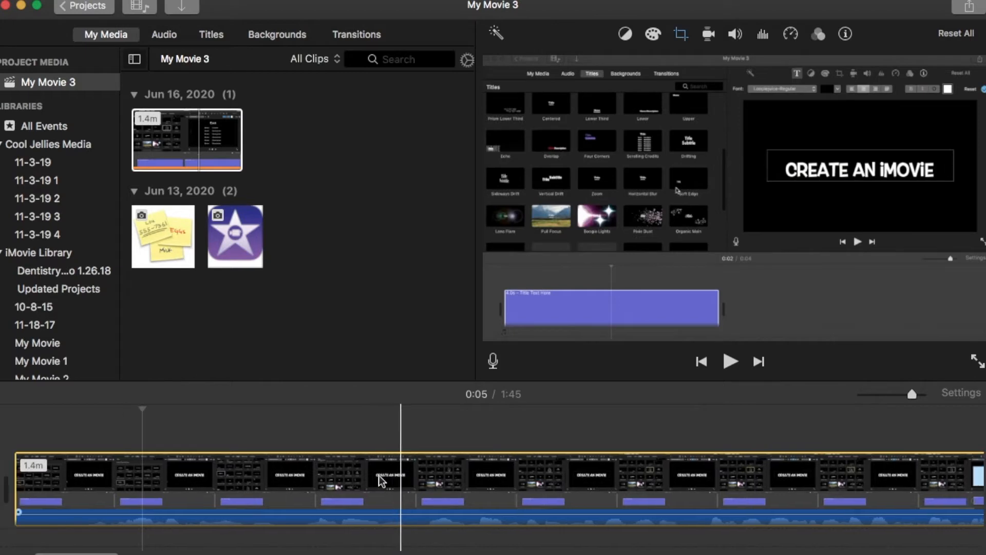
Insert the star image between the opening title and the video, set its crop style to Fit, and preview it.
drag(232, 258, 273, 471)
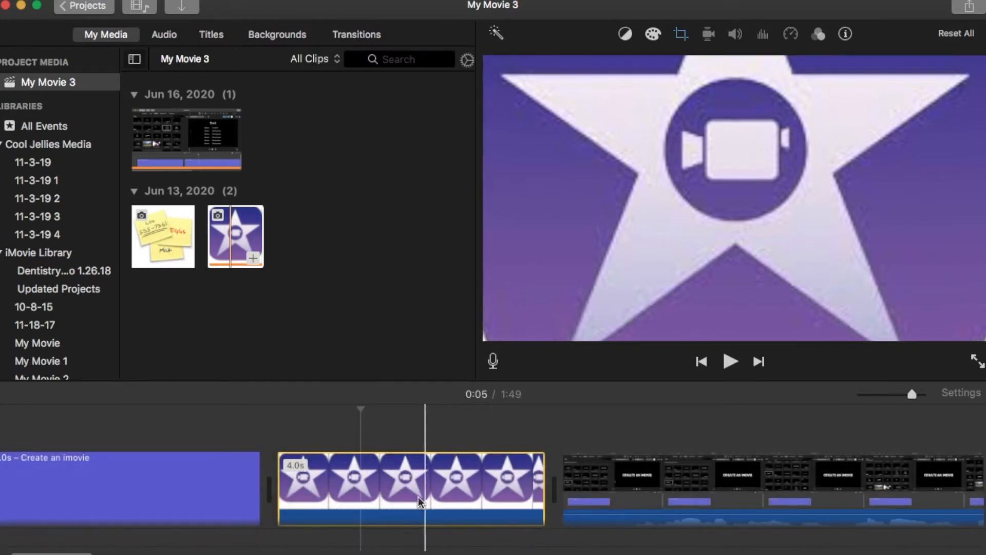
click(397, 500)
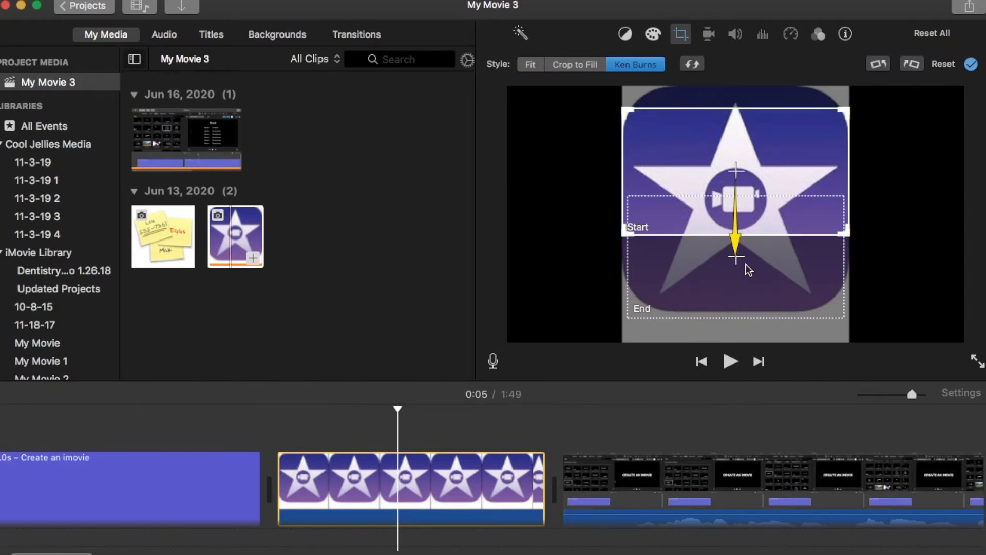
click(530, 66)
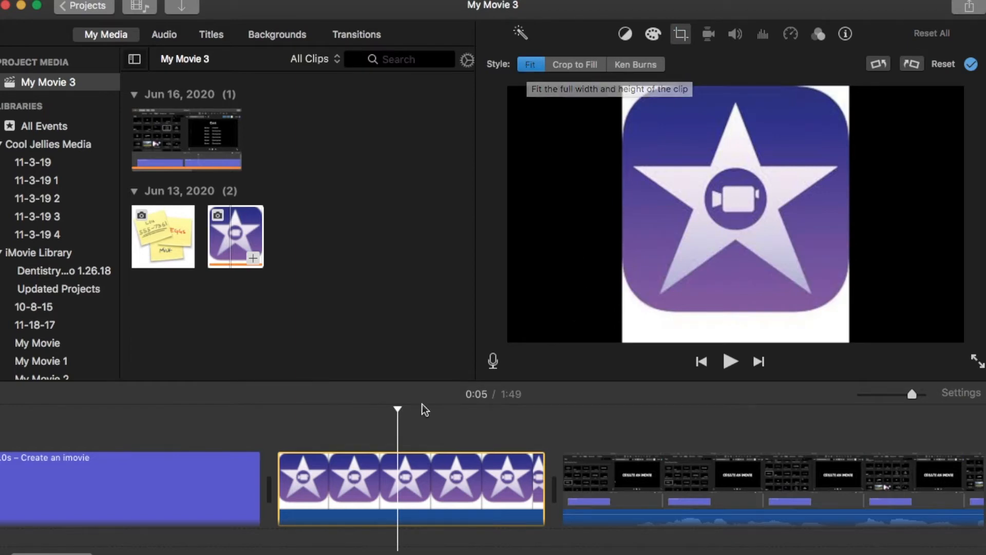
click(289, 460)
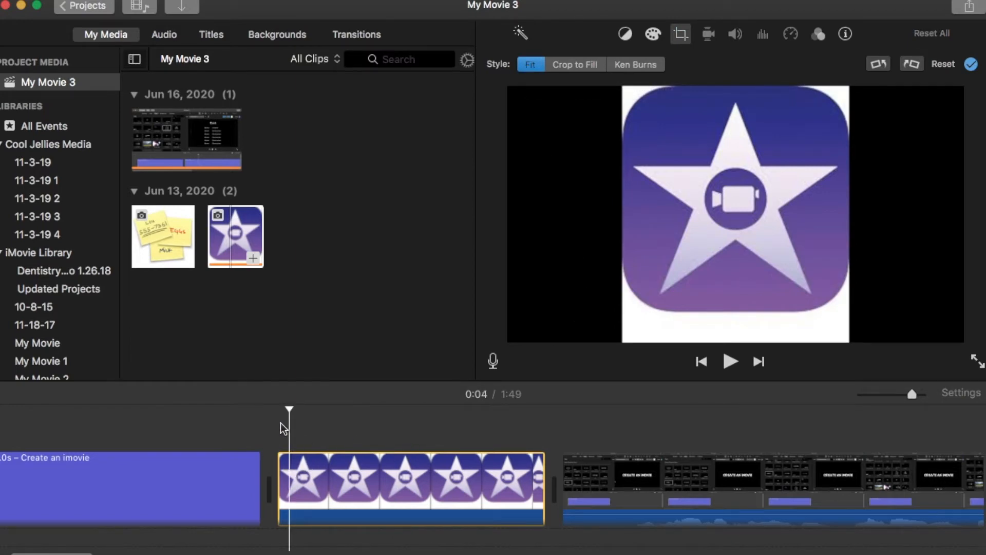
drag(291, 410, 362, 362)
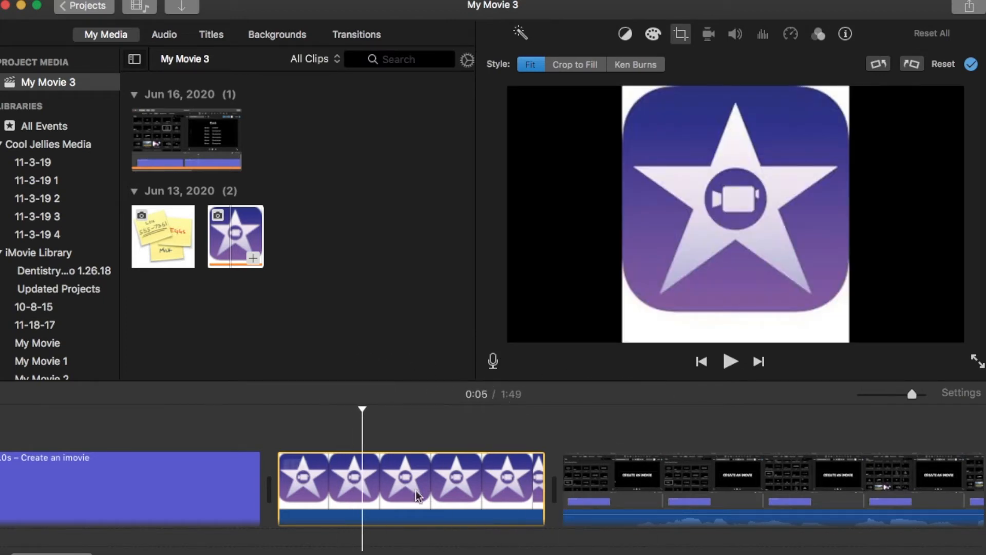
Try the Crop to Fill style on the star image with an enlarged crop frame, and return it to Fit.
click(419, 507)
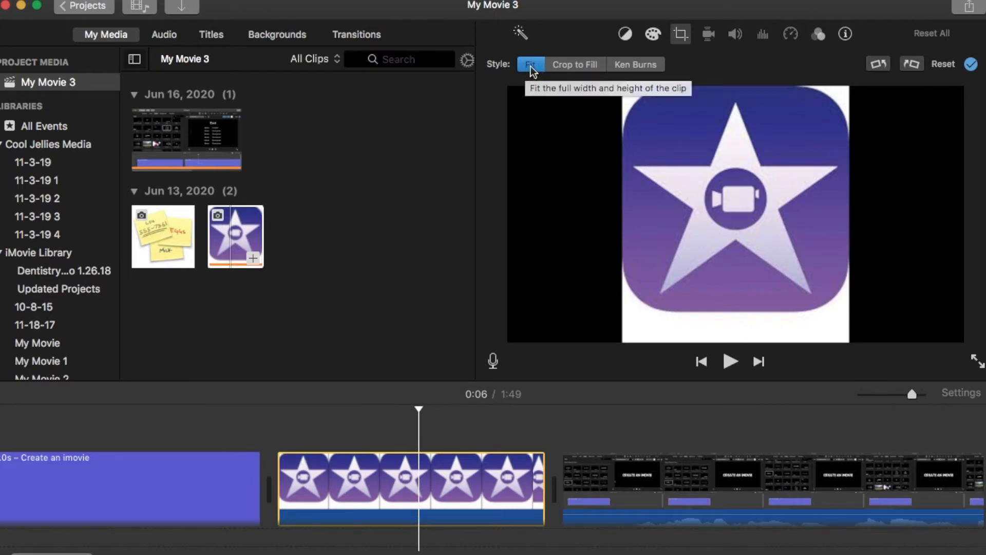
click(569, 68)
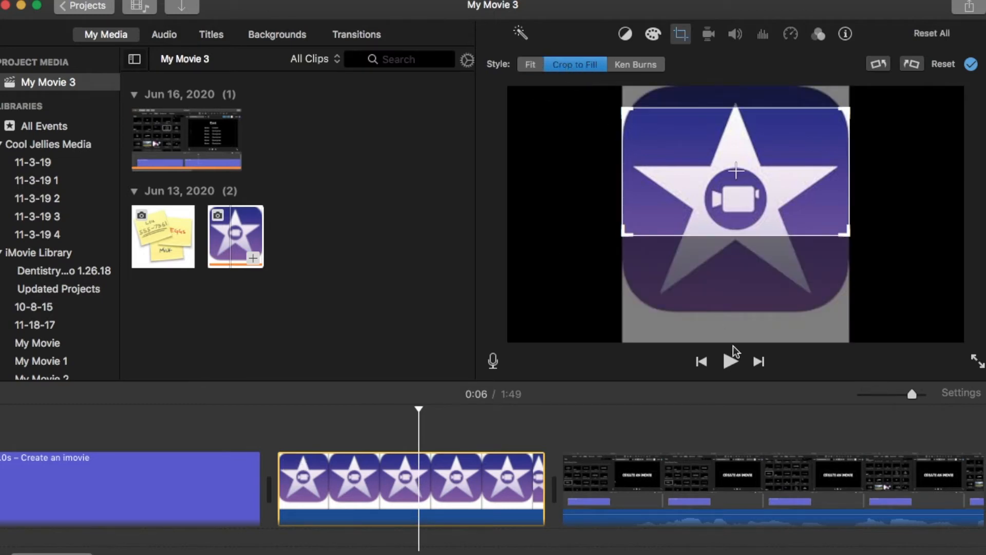
drag(847, 233, 962, 340)
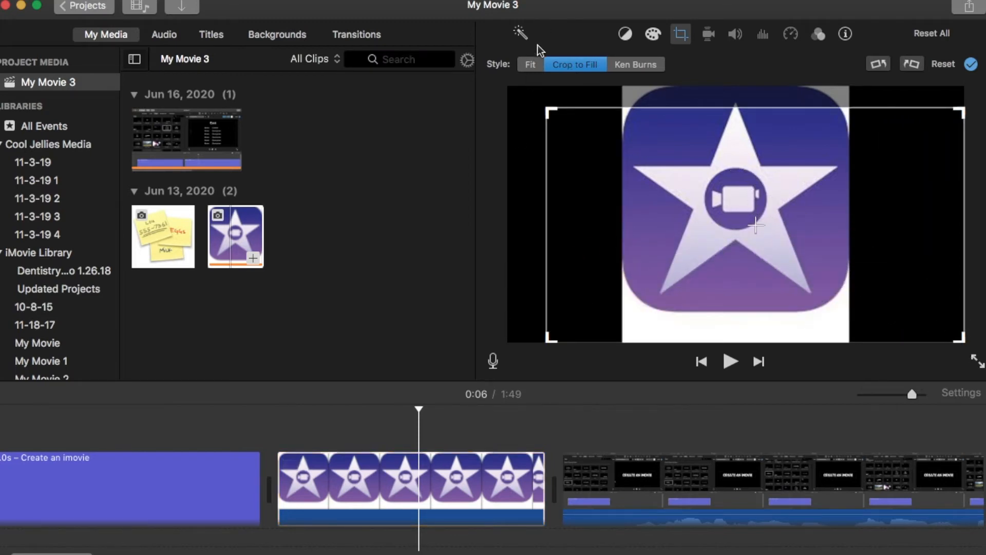
click(532, 66)
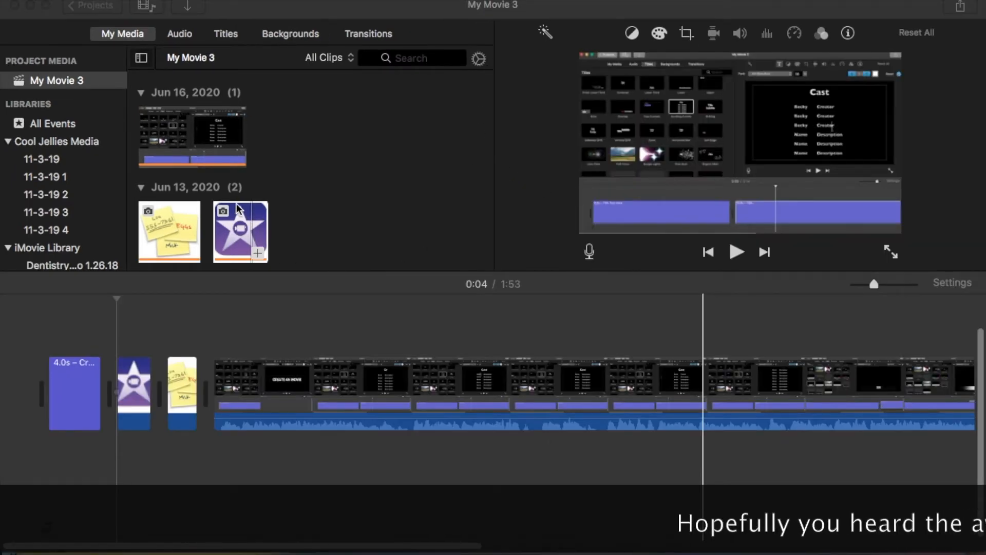
Look through the iTunes, Sound Effects and GarageBand audio sources and return to the project media.
click(178, 37)
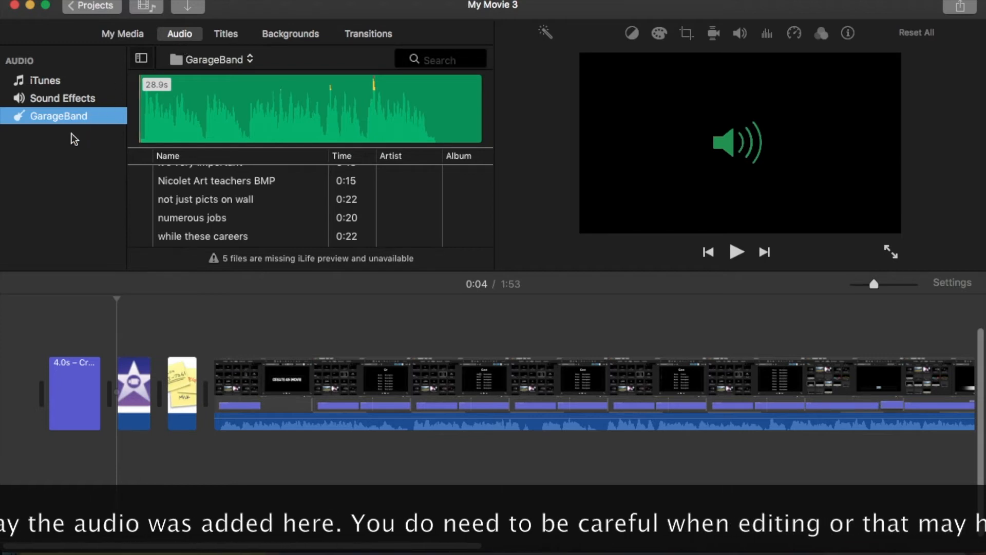
click(58, 85)
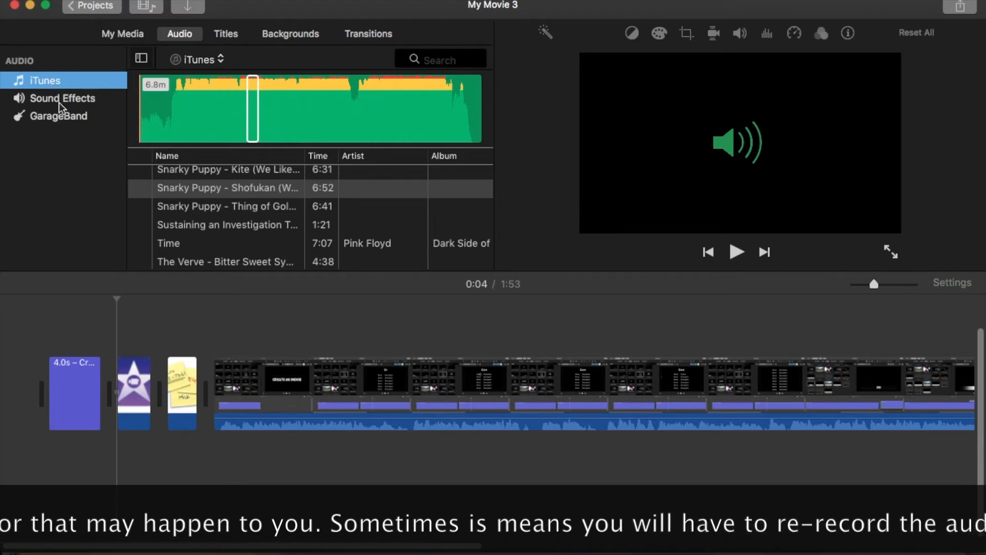
click(60, 102)
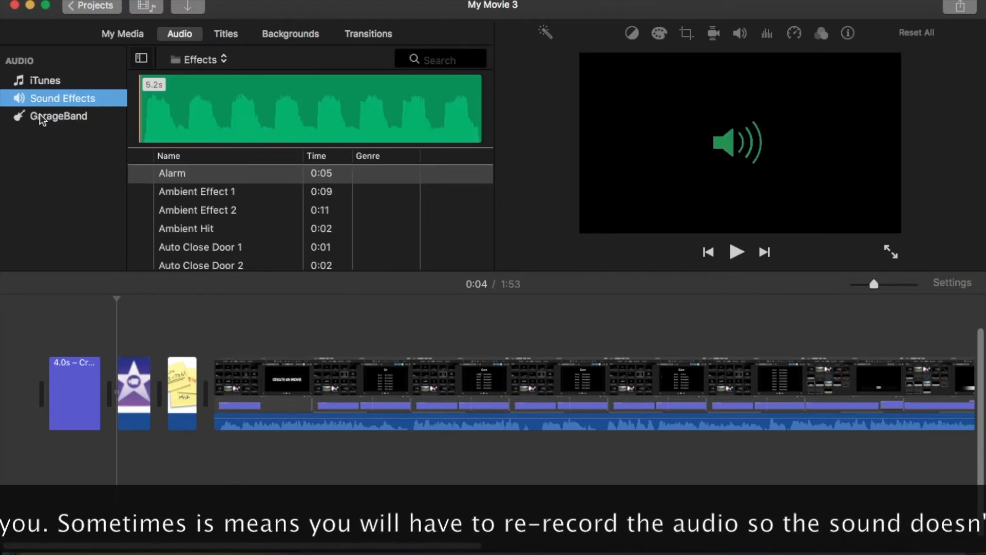
click(44, 118)
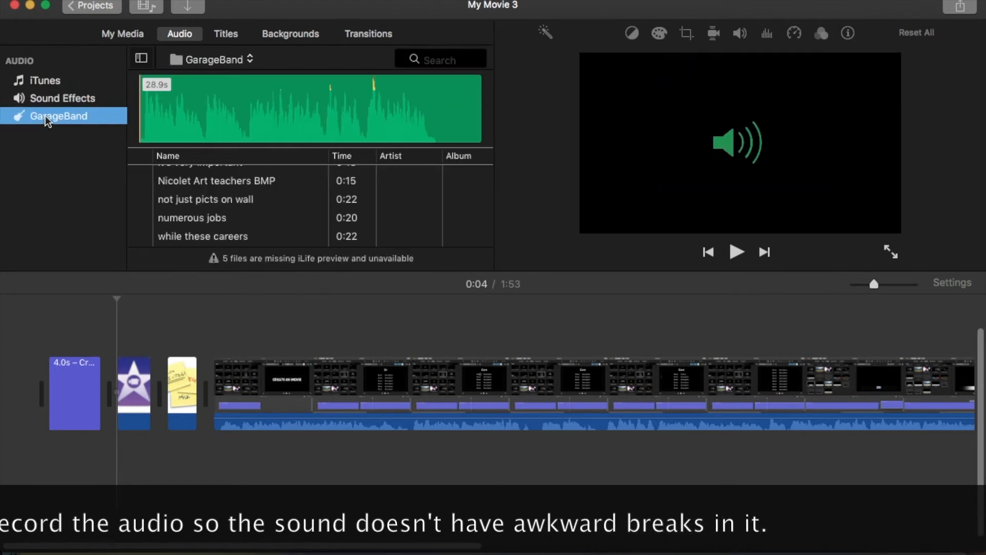
click(124, 35)
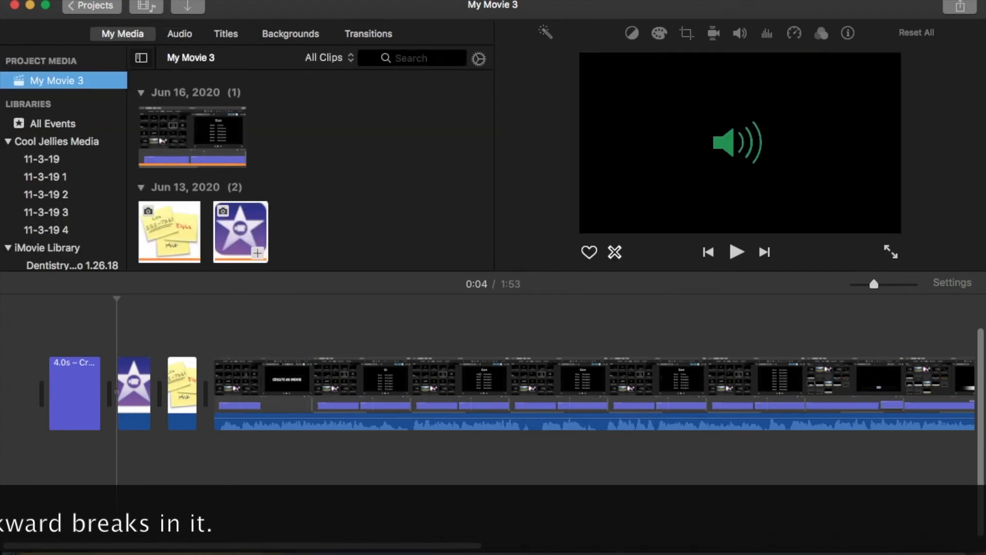
Import the audio file 6 pinning to dock from Finder into the My Movie 3 media.
drag(738, 10, 541, 4)
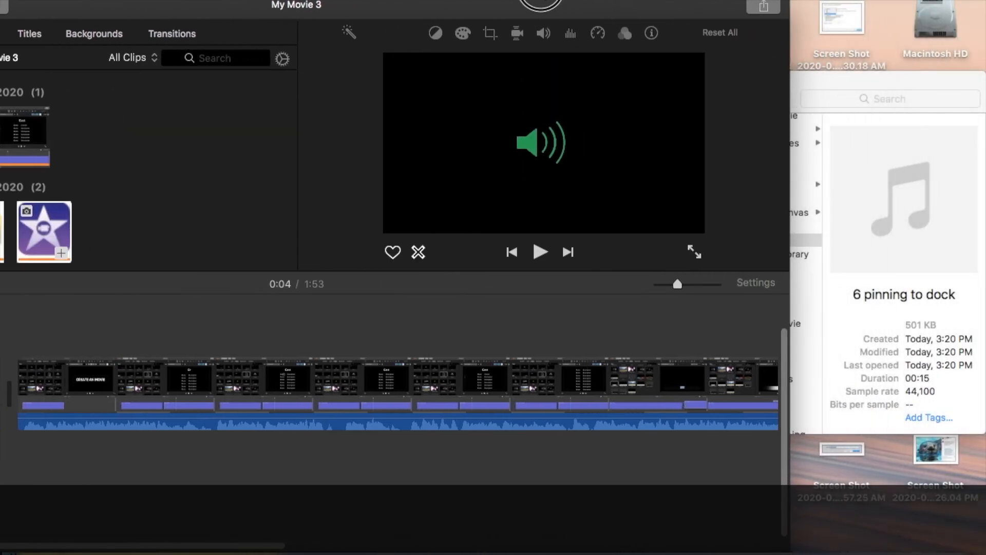
click(809, 88)
click(697, 243)
drag(697, 242, 154, 133)
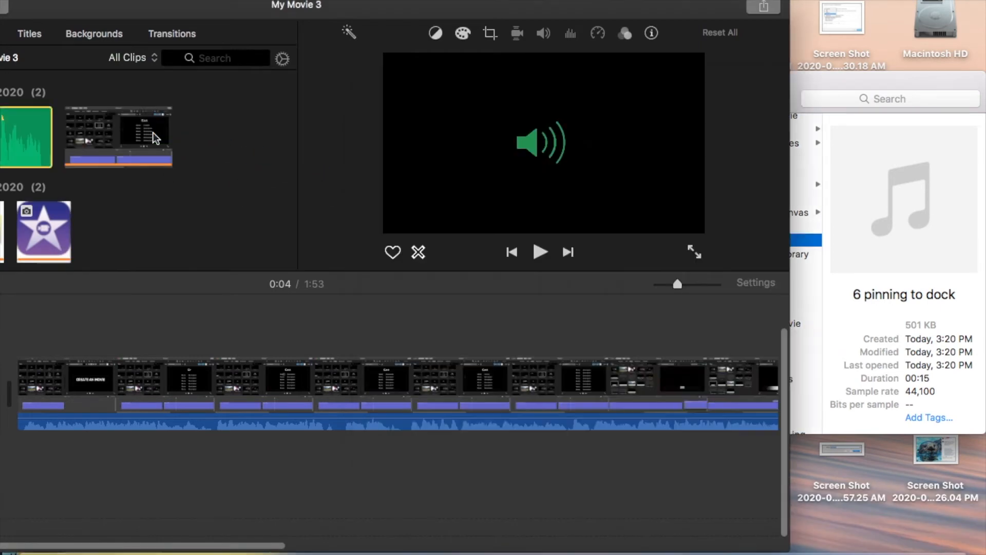
drag(221, 8, 420, 1)
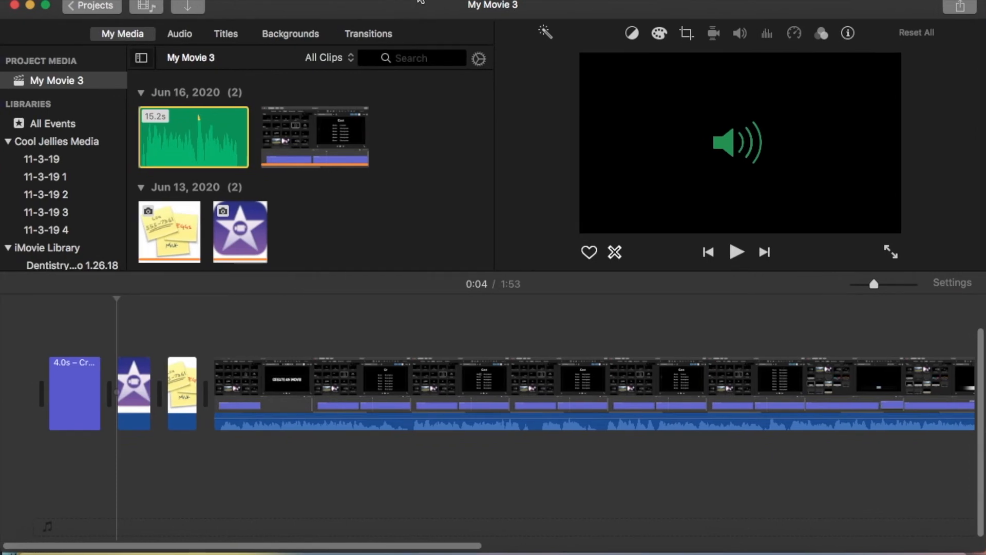
Examine the audio files in Finder's 1 Screencast folder and bring the movie project back into view.
drag(520, 10, 517, 303)
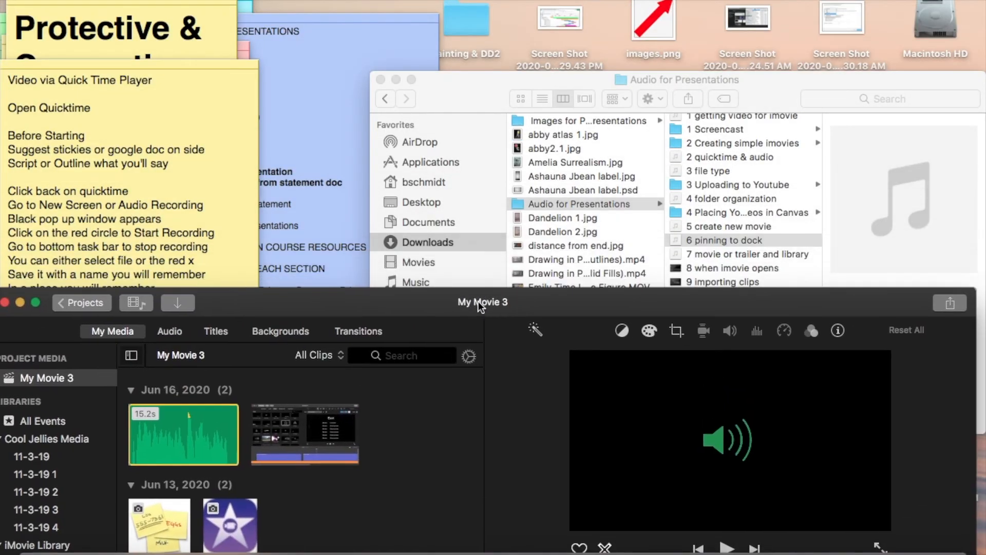
click(780, 97)
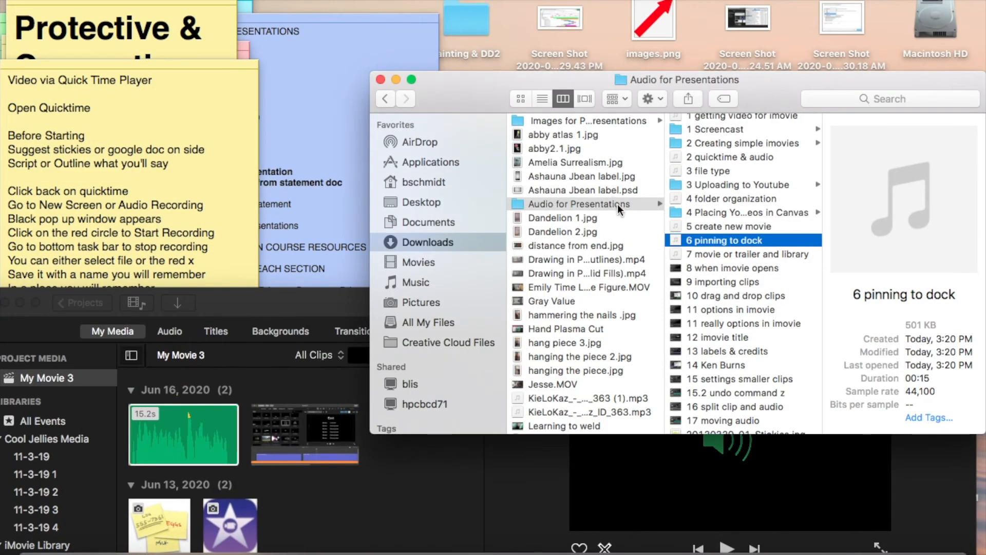
scroll(736, 206, up, 1)
click(750, 135)
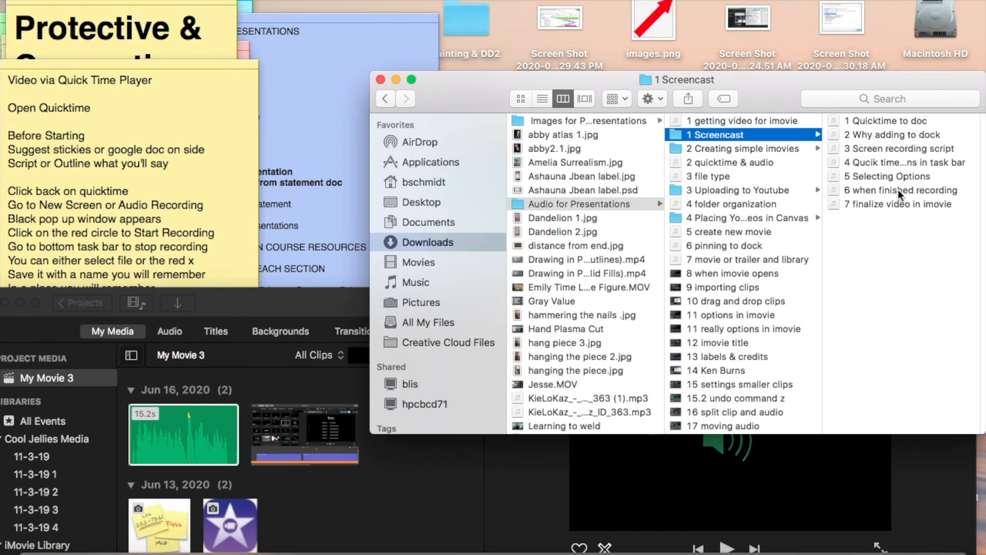
drag(319, 298, 321, 3)
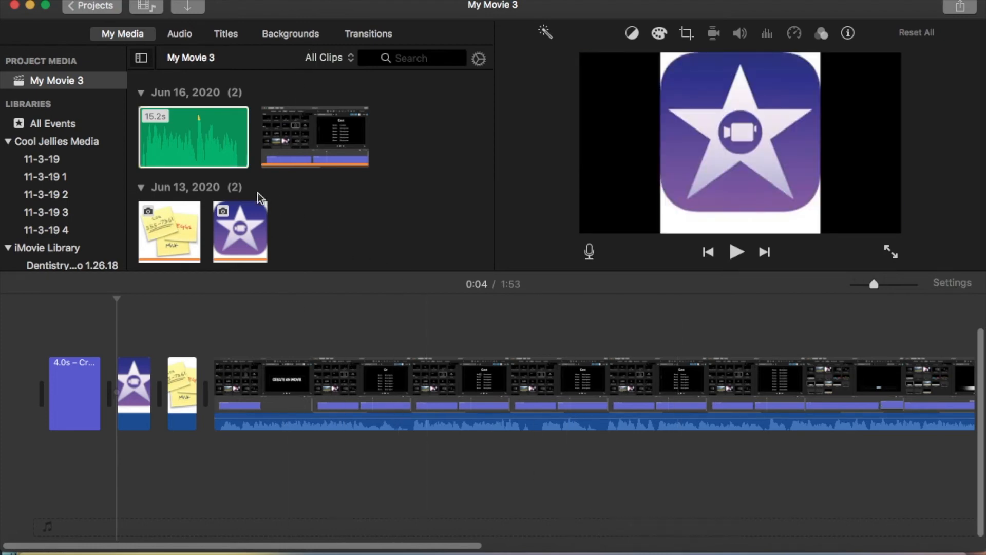
Attach the 6 pinning to dock audio beneath the first star image and insert two more star images before the video.
drag(180, 138, 122, 465)
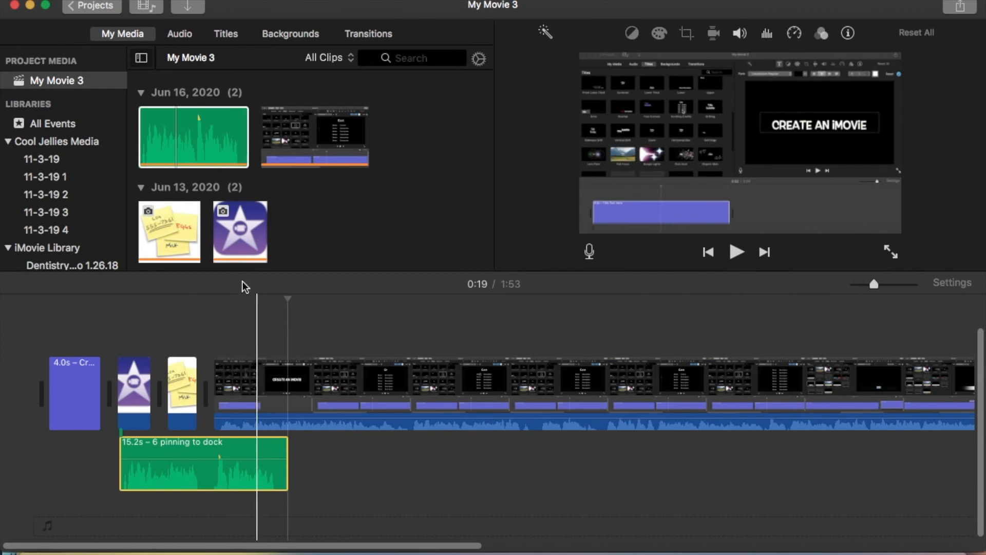
drag(249, 234, 221, 395)
drag(242, 257, 267, 395)
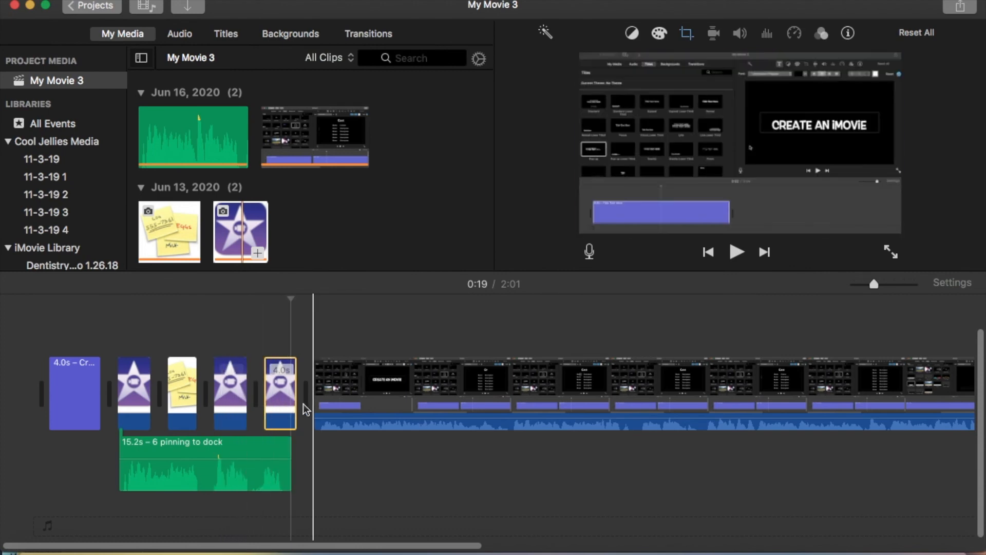
Try the Fit crop style on the two added star images together, and undo the change.
super+click(237, 404)
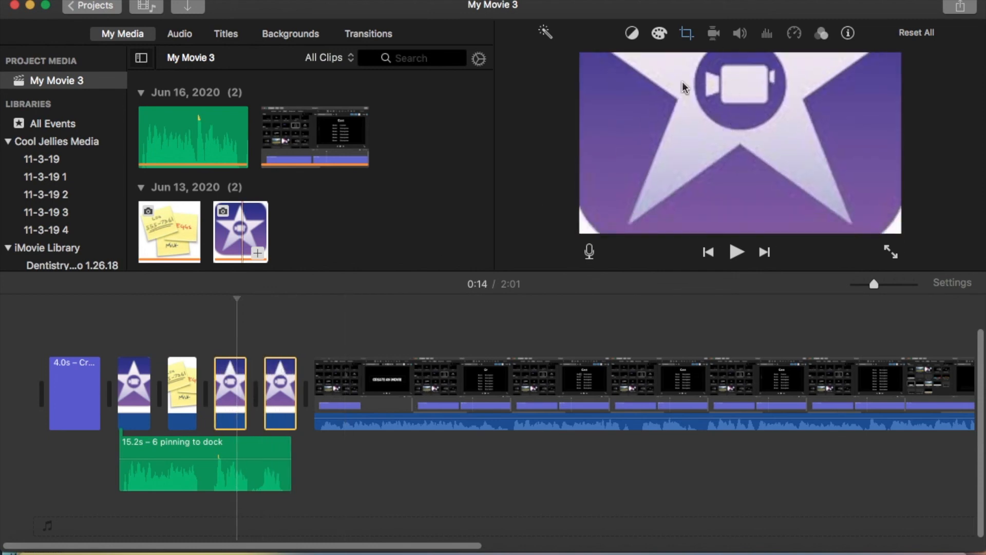
click(282, 385)
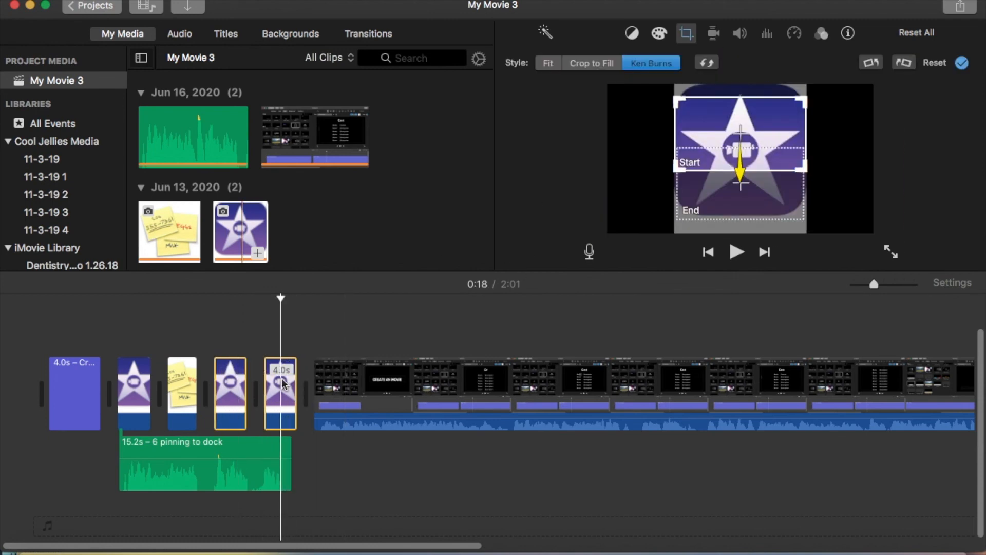
click(549, 63)
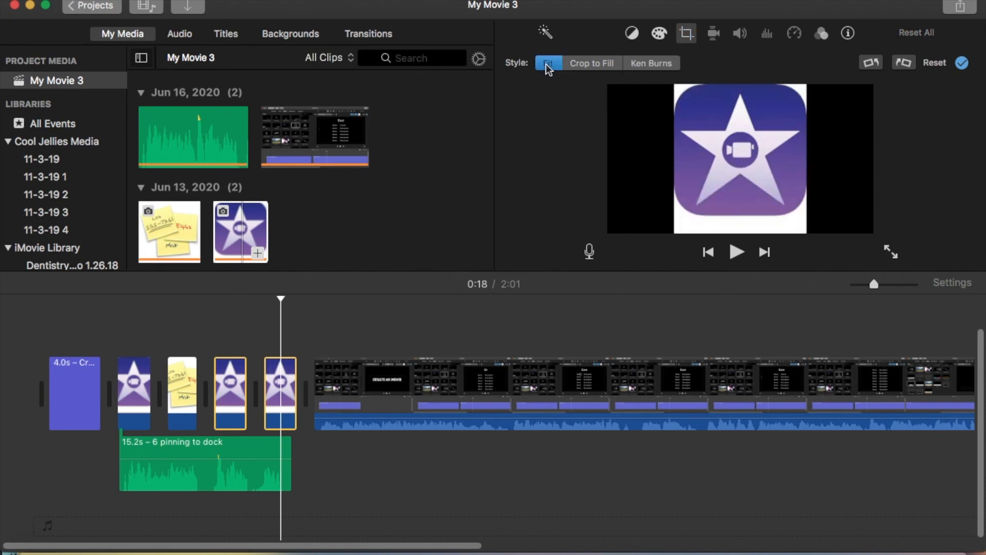
click(225, 345)
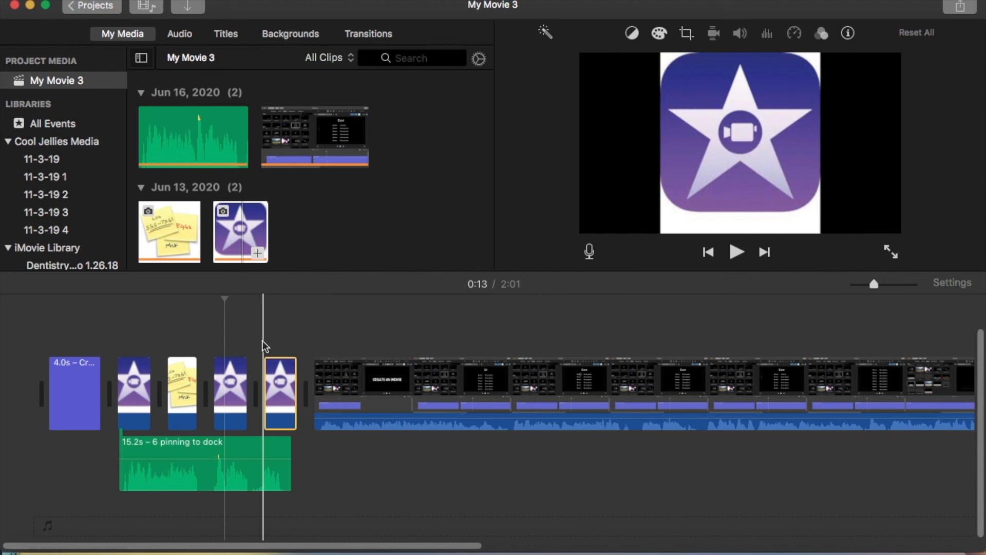
key(super+z)
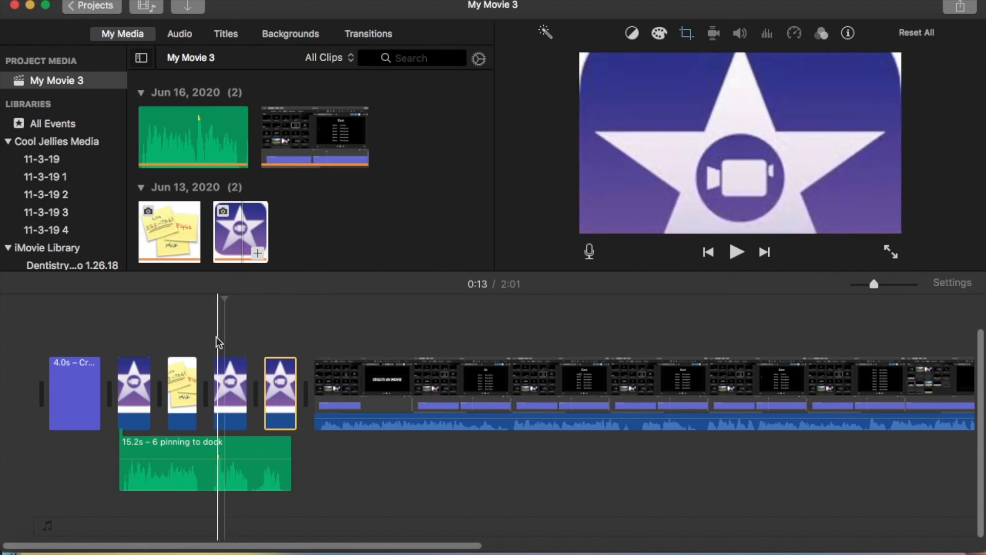